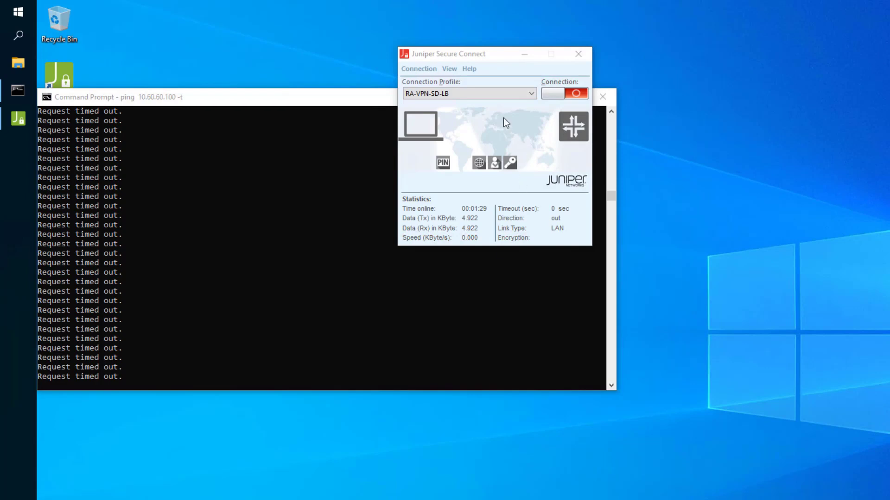
Enable extended logging: driver full trace, extended PKI, Client Monitor, Client Command line tool and Credential Provider
left_click(480, 57)
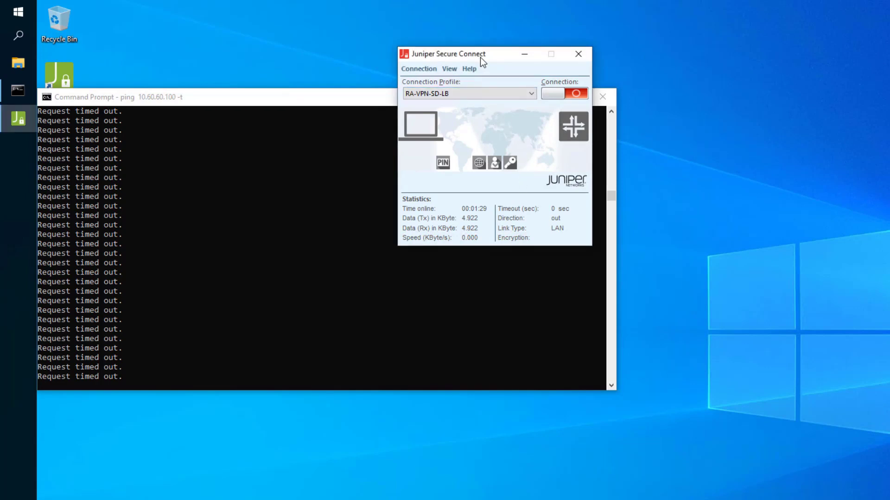
left_click(473, 69)
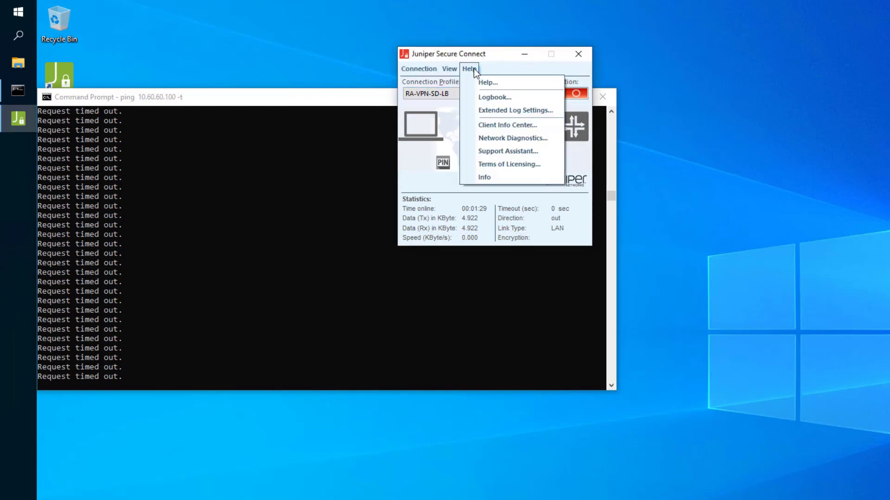
left_click(501, 110)
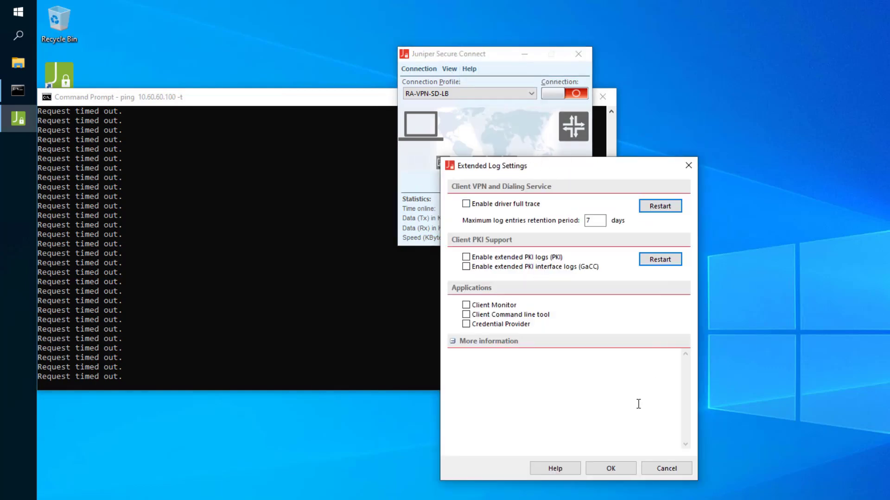
left_click(466, 204)
left_click(483, 258)
left_click(504, 305)
left_click(516, 316)
left_click(529, 326)
left_click(611, 468)
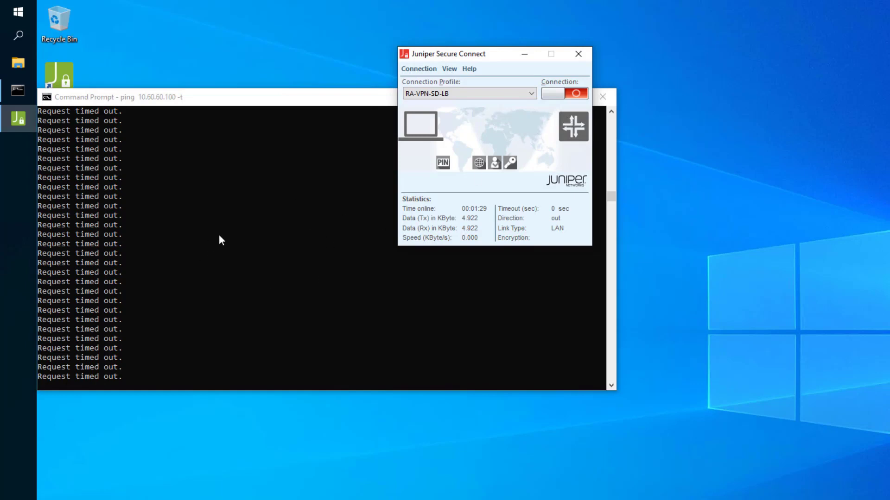
Stop the running ping and rerun 'ping 10.60.60.100 -t' in Command Prompt
left_click(145, 242)
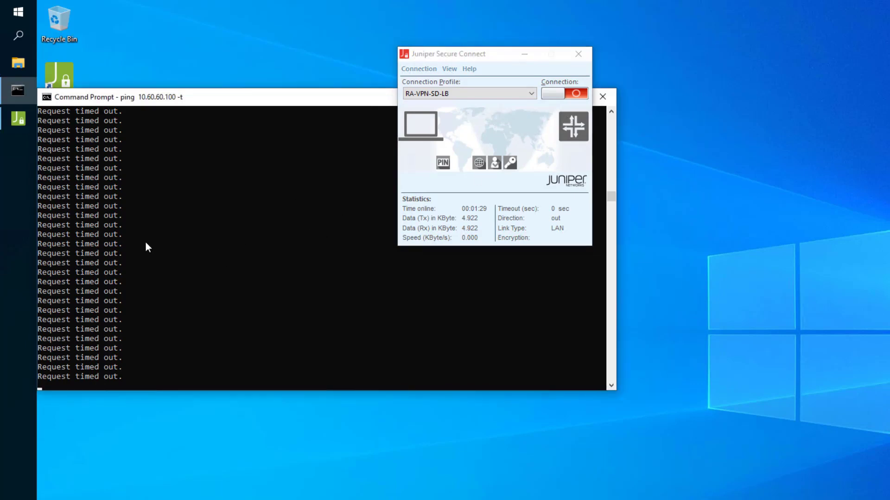
key("ctrl+c")
key("Up")
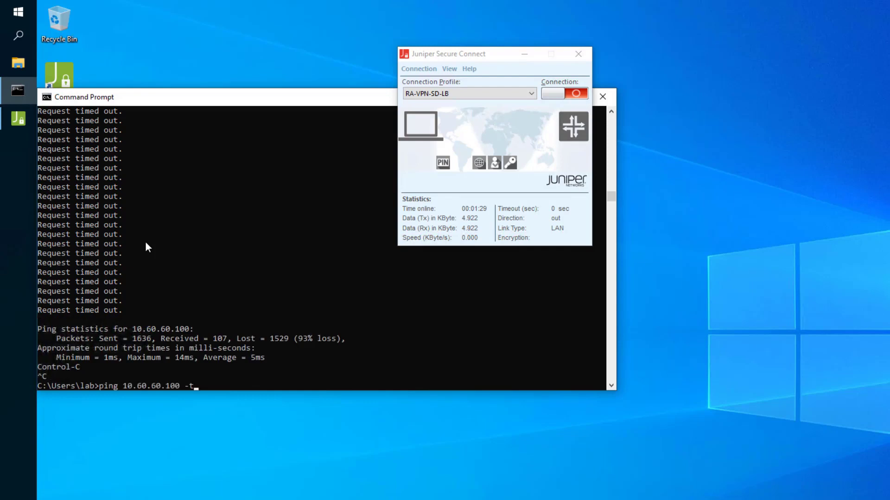
key("Return")
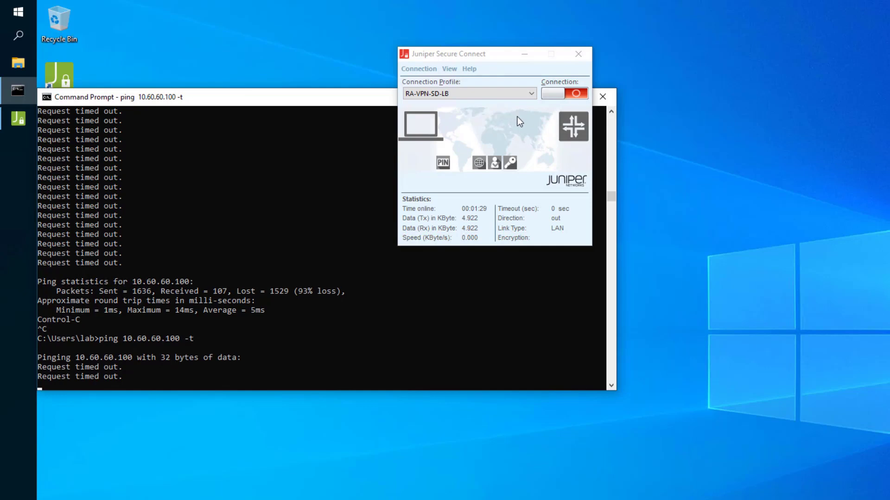
Clear all existing entries from the connection Log Book
left_click(469, 68)
left_click(490, 95)
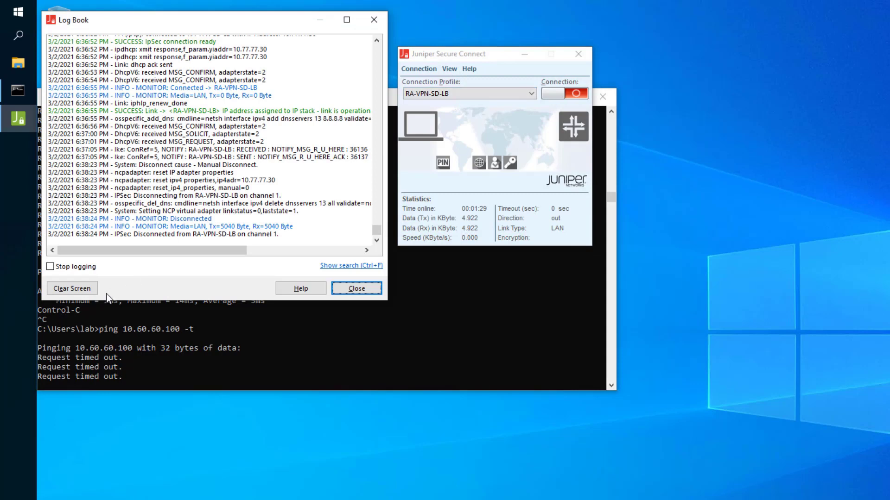
left_click(85, 289)
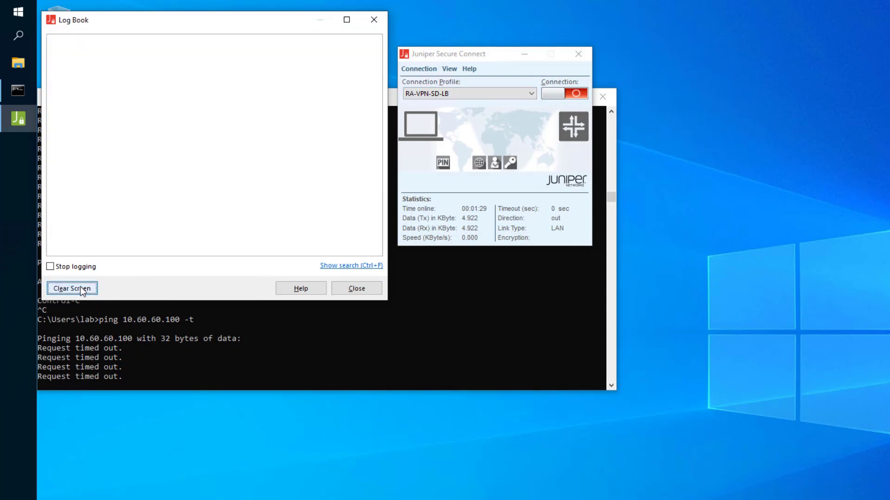
Connect the RA-VPN-SD-LB profile, entering the user ID and account password
left_click(555, 93)
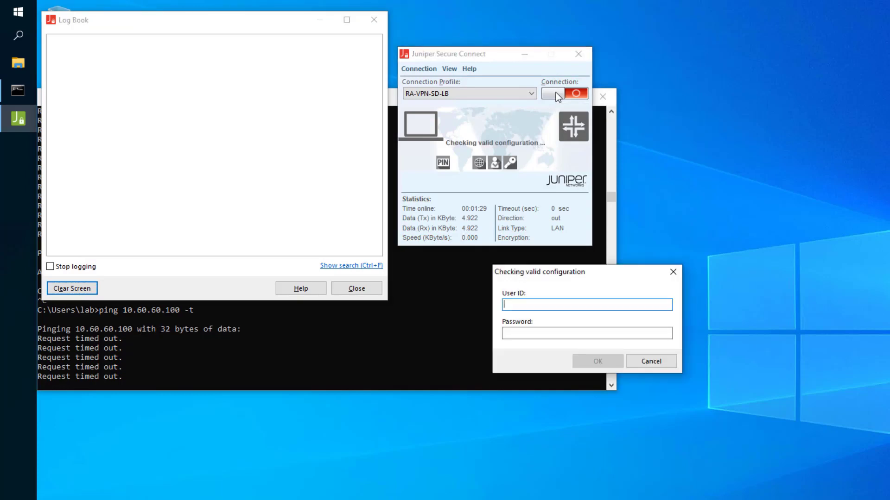
type("lab")
key("Tab")
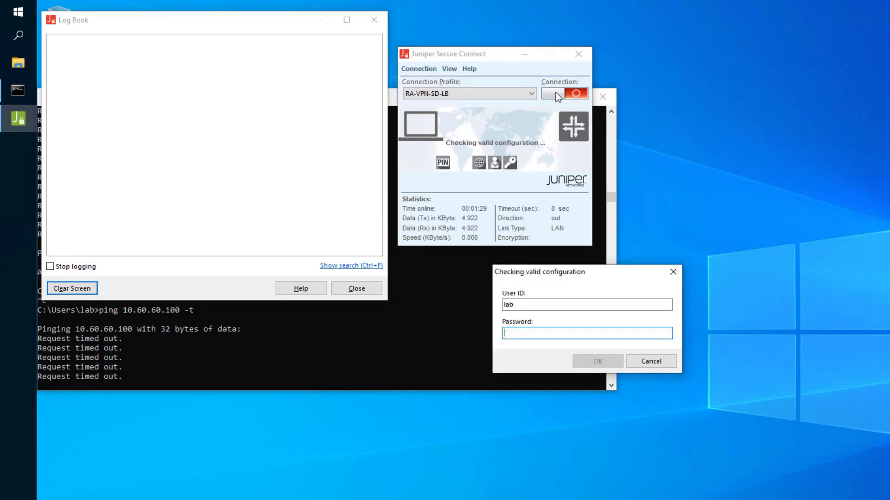
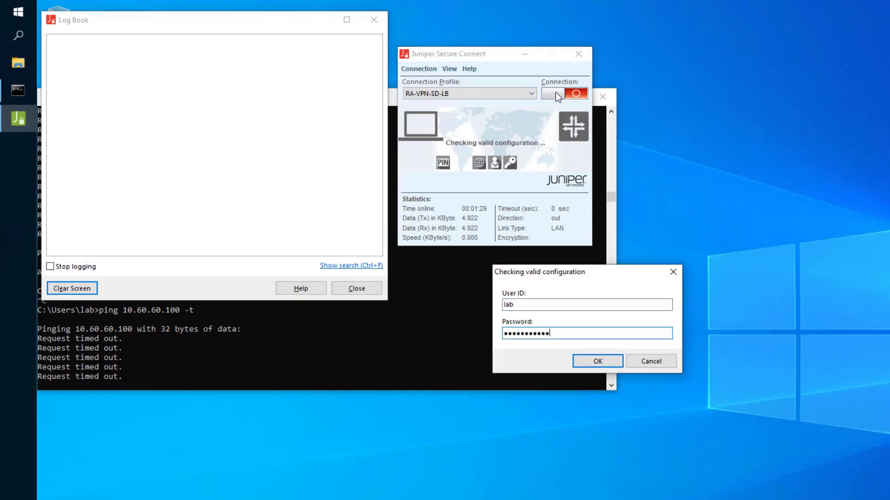
key("Return")
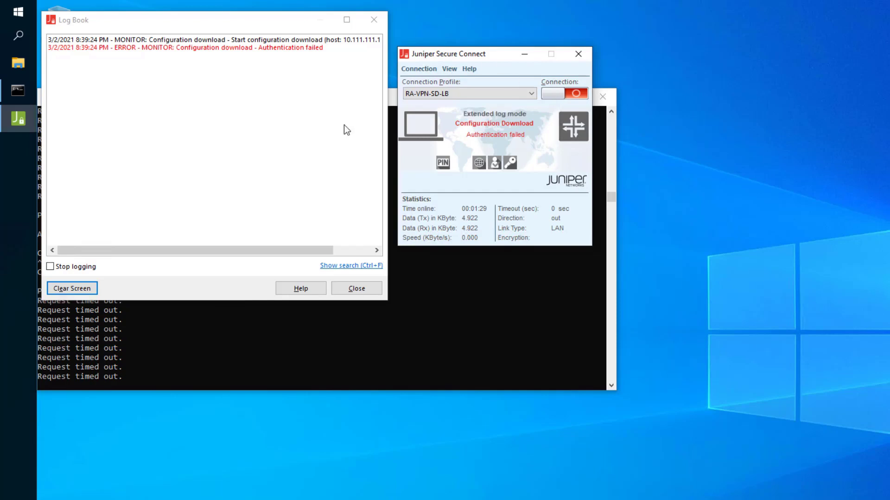
left_click_drag(294, 250, 358, 254)
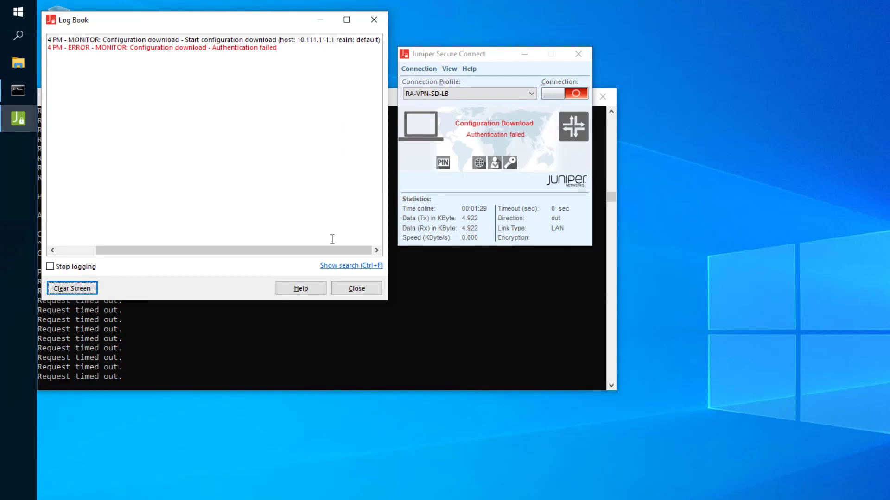
left_click_drag(332, 248, 282, 242)
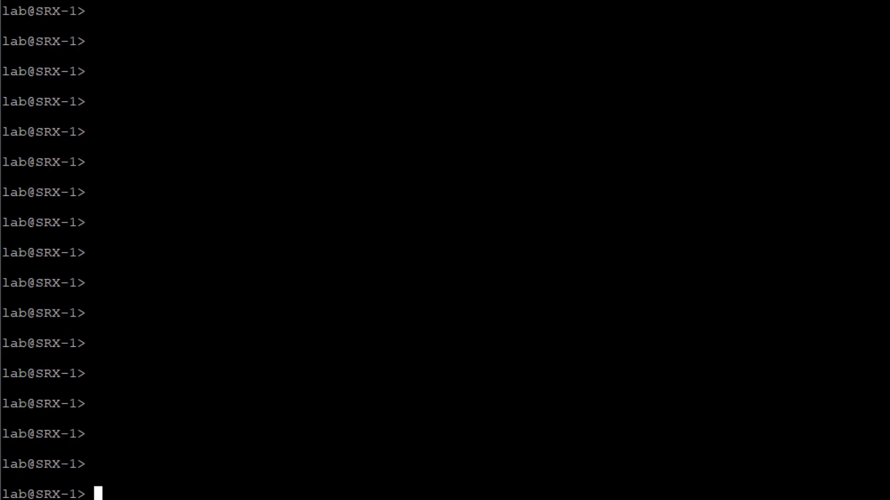
Run 'show log messages | match remote access' at the SRX-1 CLI prompt
type("show log mess")
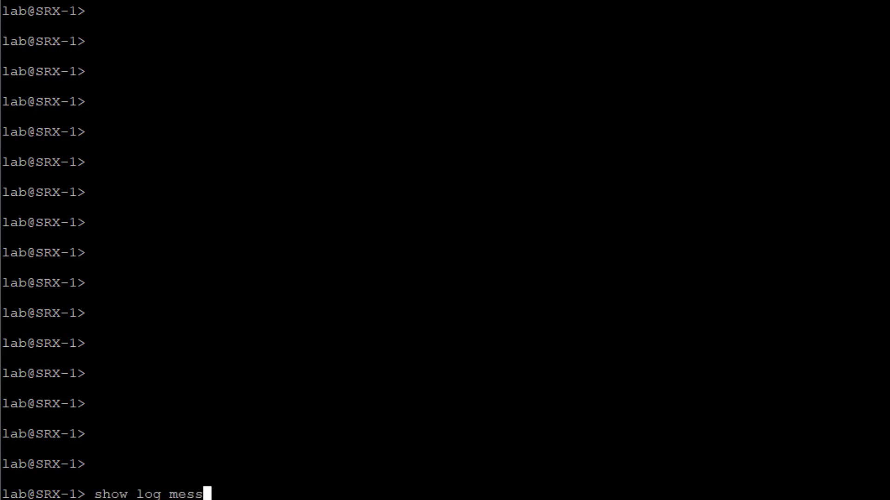
type("ages | match remo")
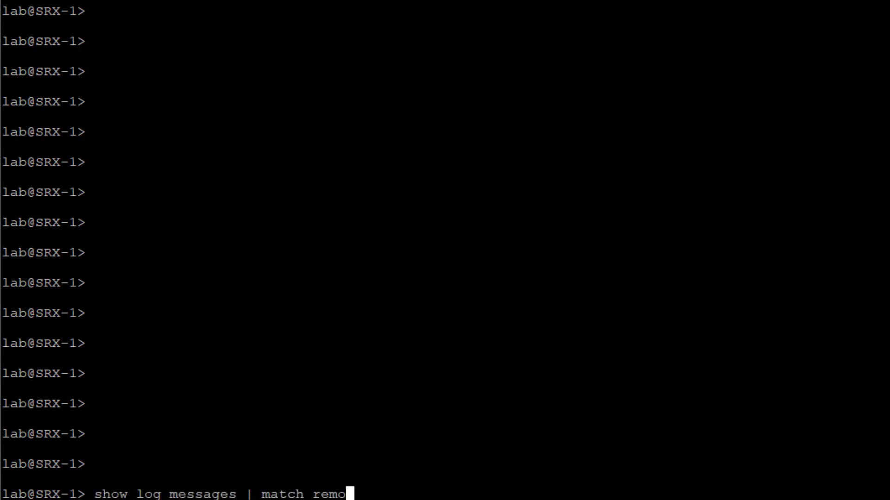
type("te access")
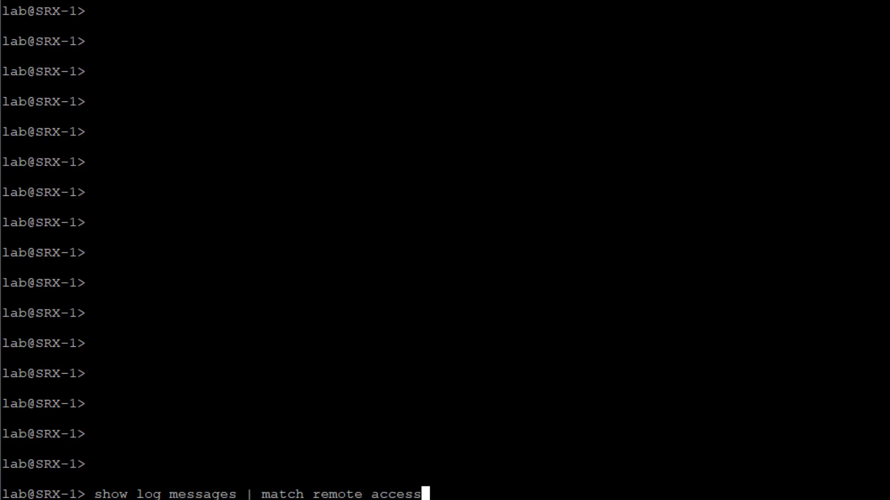
key("Return")
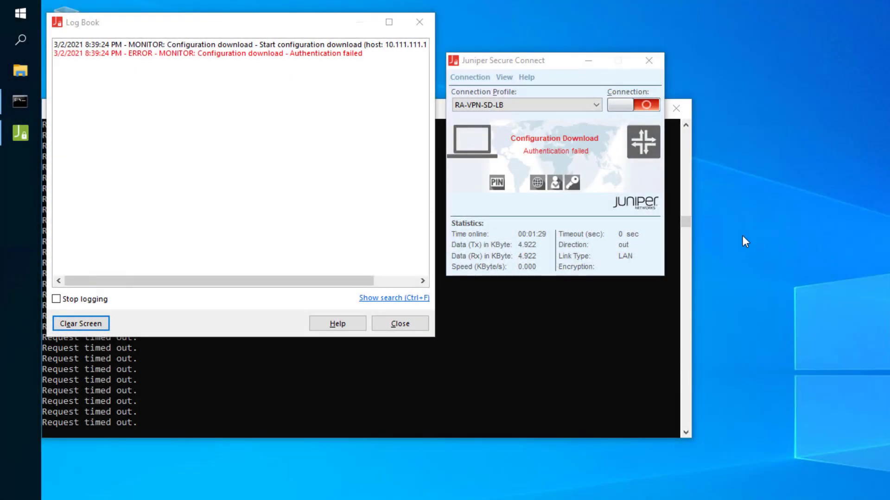
Reconnect RA-VPN-SD-LB with the user ID and the corrected account password
left_click(622, 103)
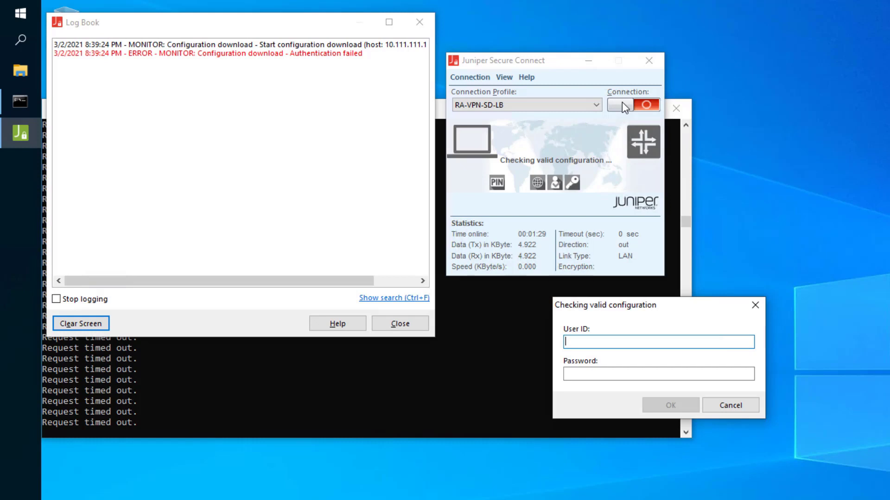
type("lab")
key("Tab")
type("*****")
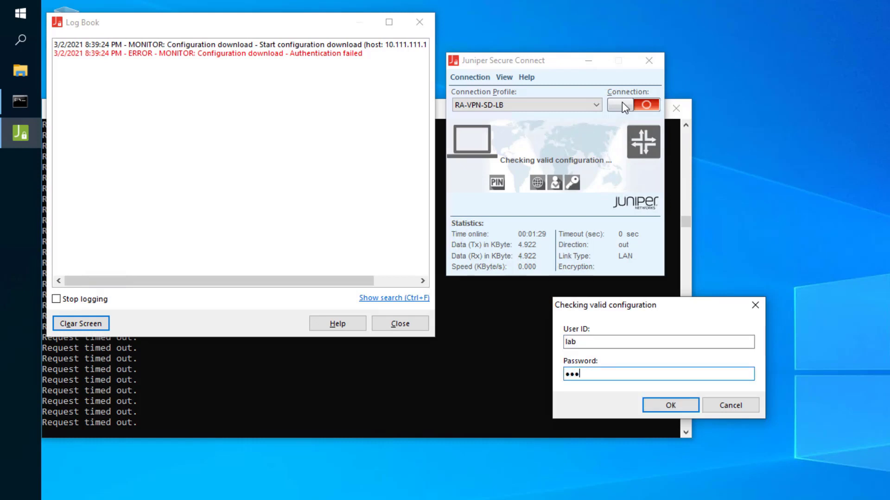
type("*")
key("Return")
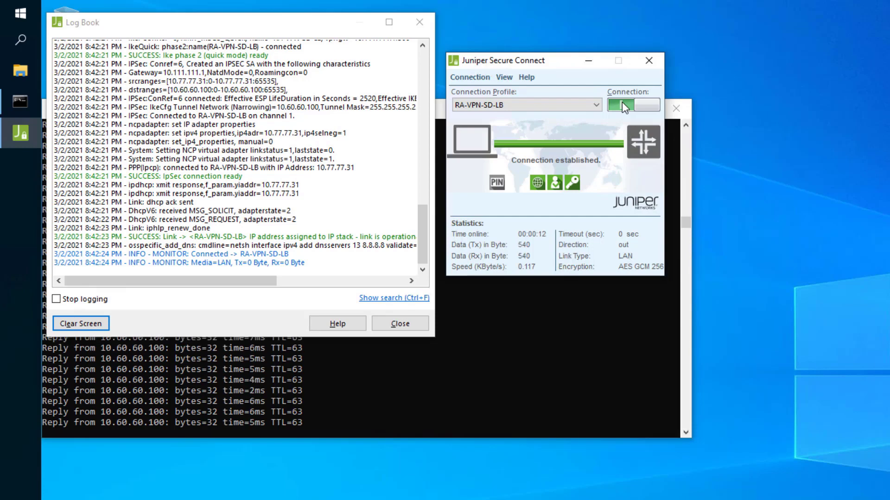
left_click_drag(419, 233, 398, 242)
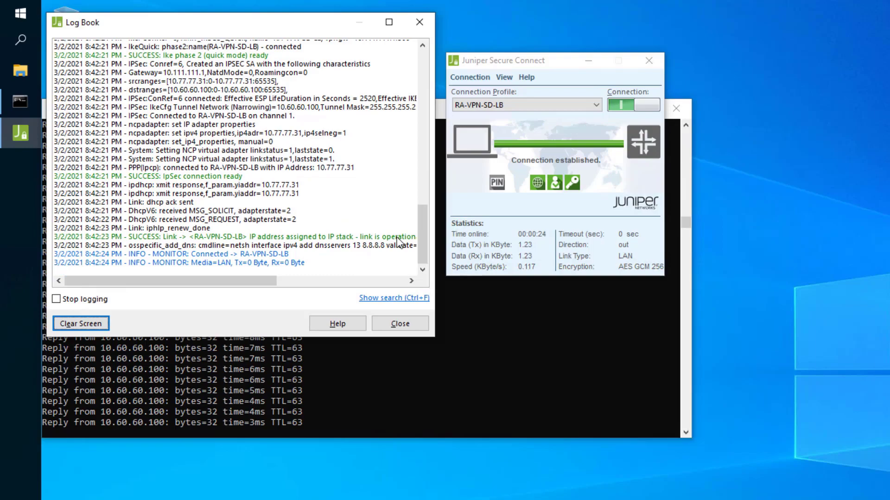
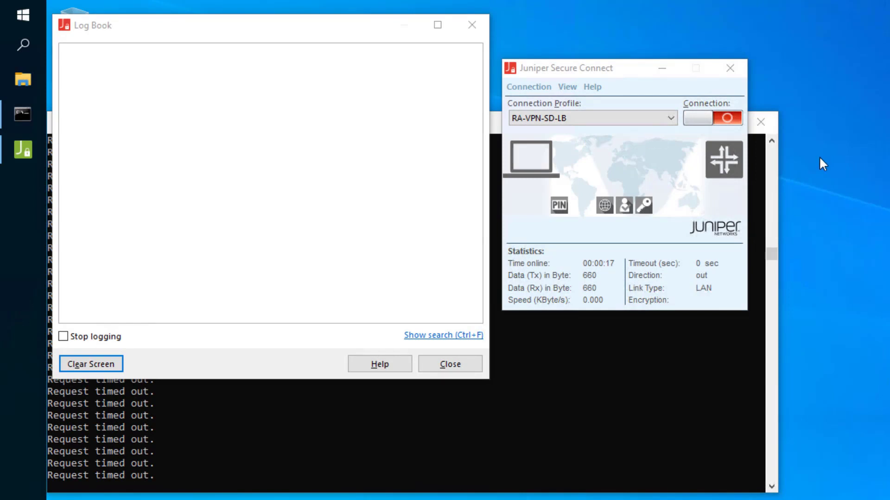
Connect RA-VPN-SD-LB with the user ID and password so 10.77.77.33 is assigned
left_click(703, 121)
type("lab")
key("Tab")
type("••")
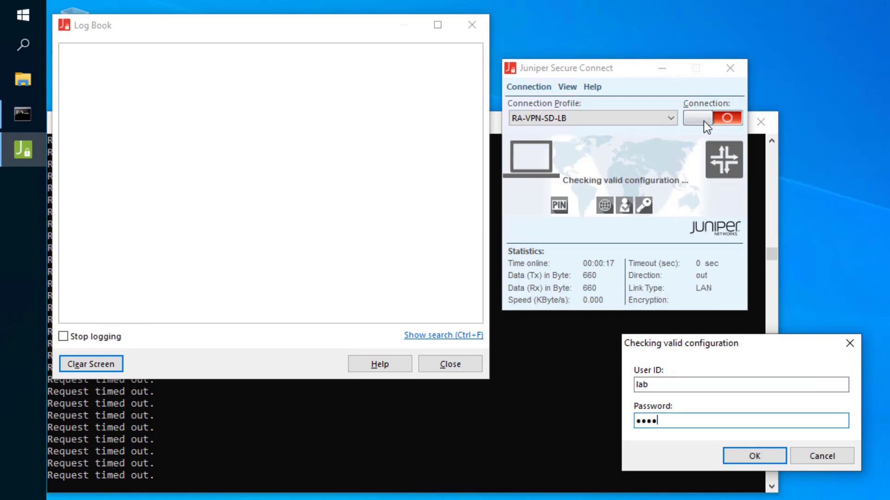
type("••••")
key("Return")
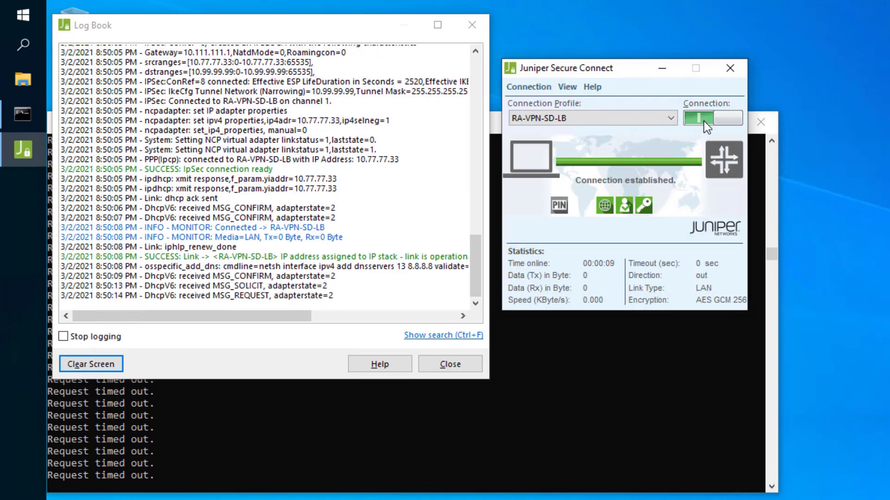
left_click(446, 435)
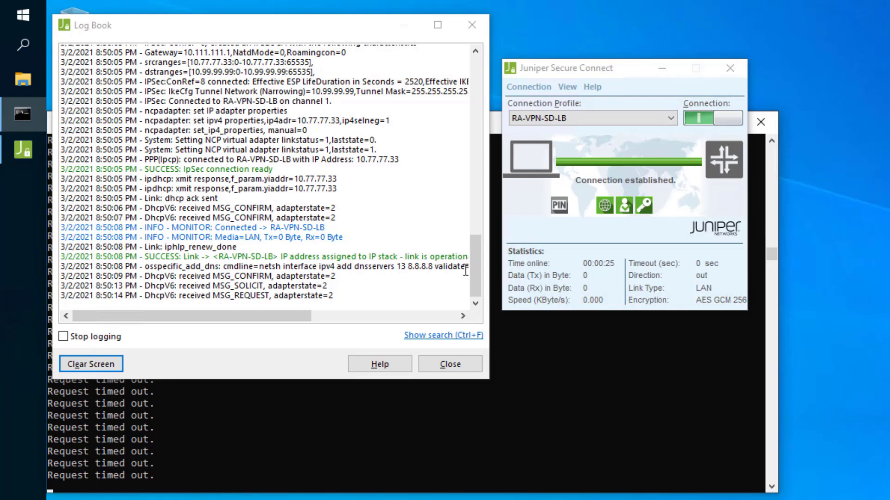
Scroll the Log Book down to the IPSEC SA negotiation entries
left_click_drag(472, 263, 378, 60)
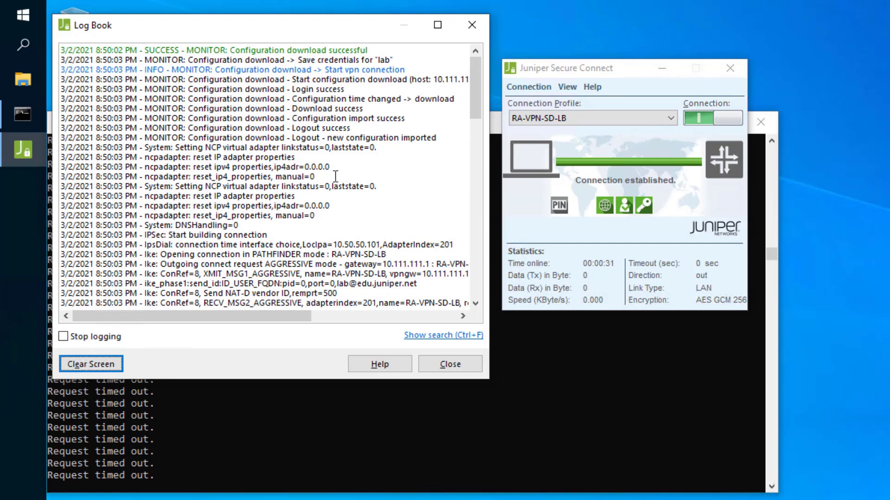
scroll(342, 151, "down", 5)
scroll(342, 151, "down", 5)
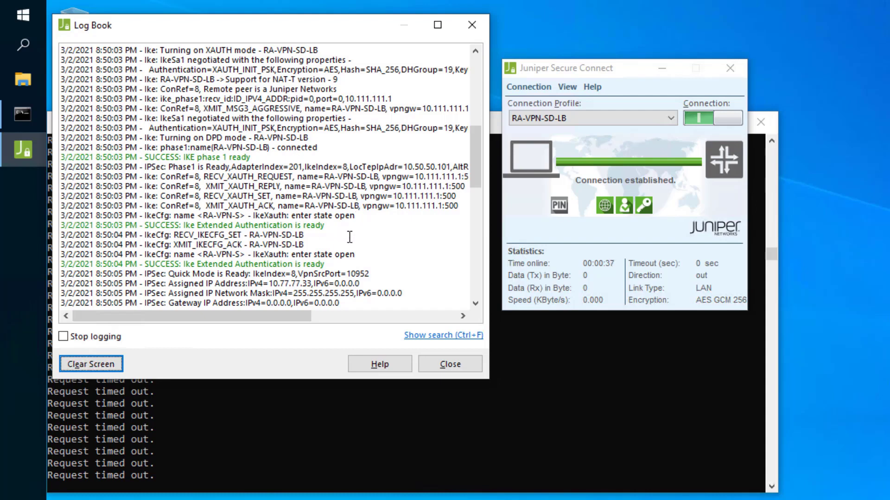
scroll(327, 234, "down", 4)
scroll(352, 234, "down", 7)
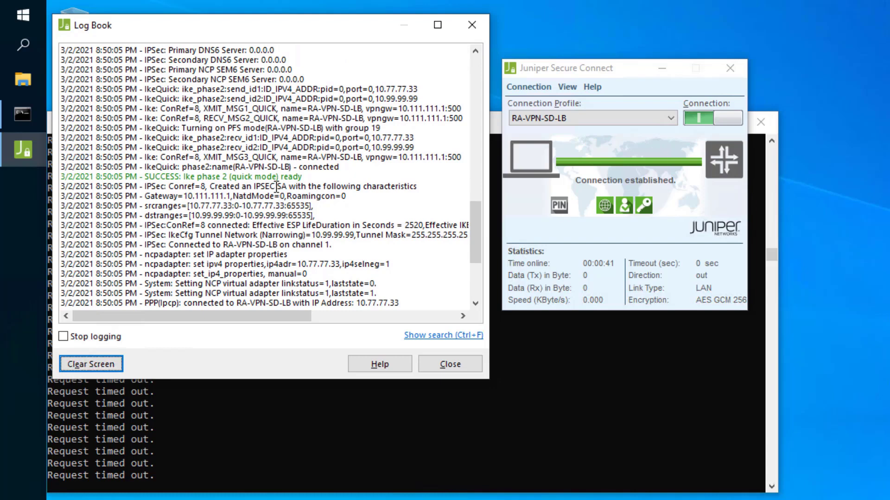
scroll(337, 209, "down", 1)
scroll(337, 210, "down", 1)
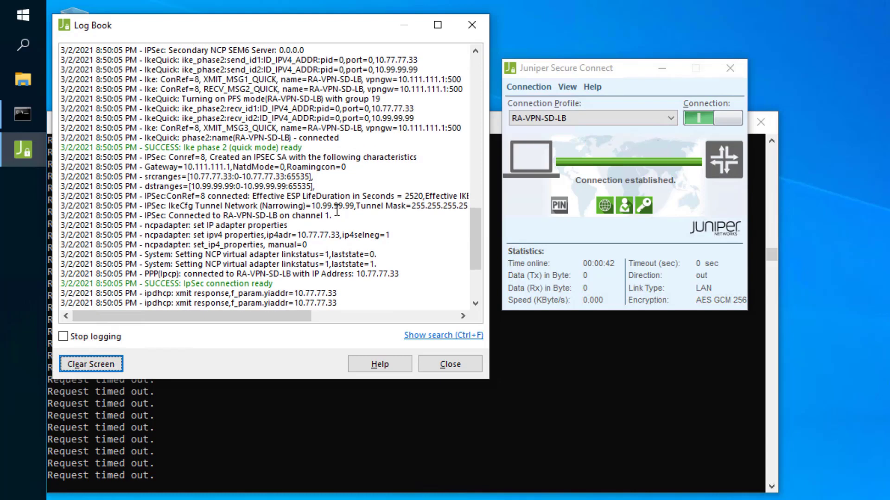
scroll(336, 210, "up", 3)
scroll(337, 209, "down", 1)
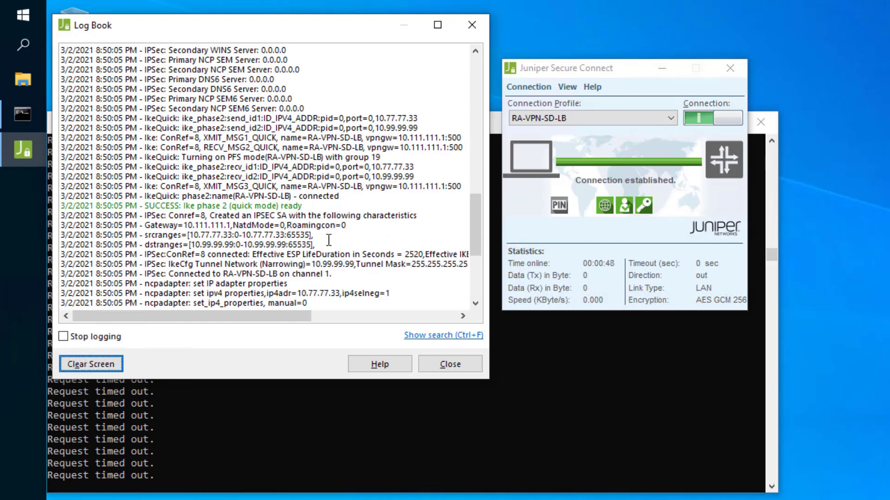
Select the srcranges and dstranges log lines and turn on Stop logging
left_click(297, 245)
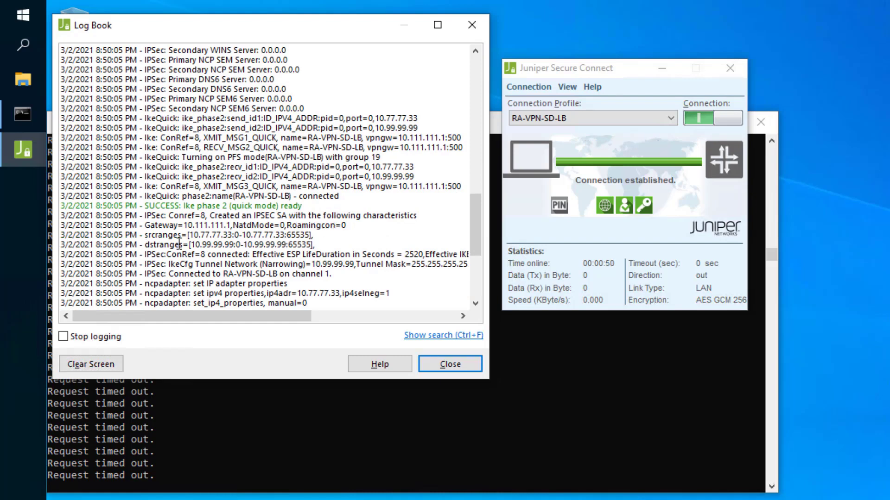
left_click_drag(307, 245, 53, 237)
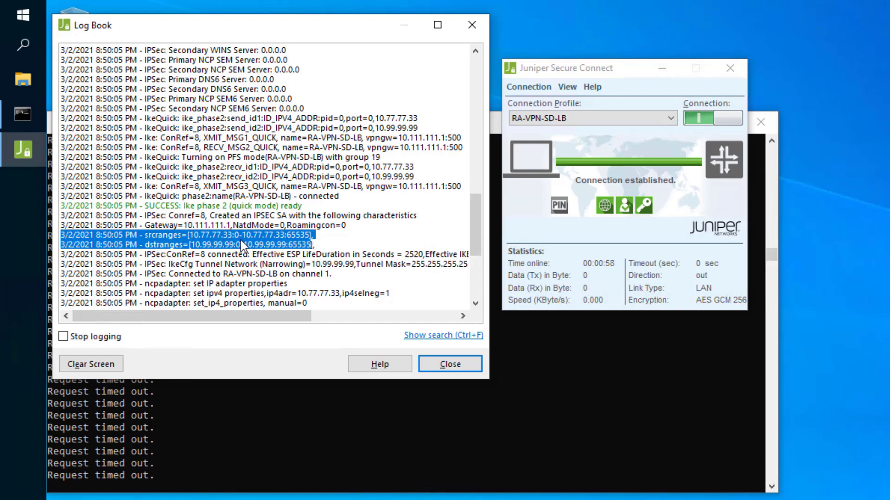
left_click(100, 337)
left_click(101, 342)
scroll(293, 183, "up", 4)
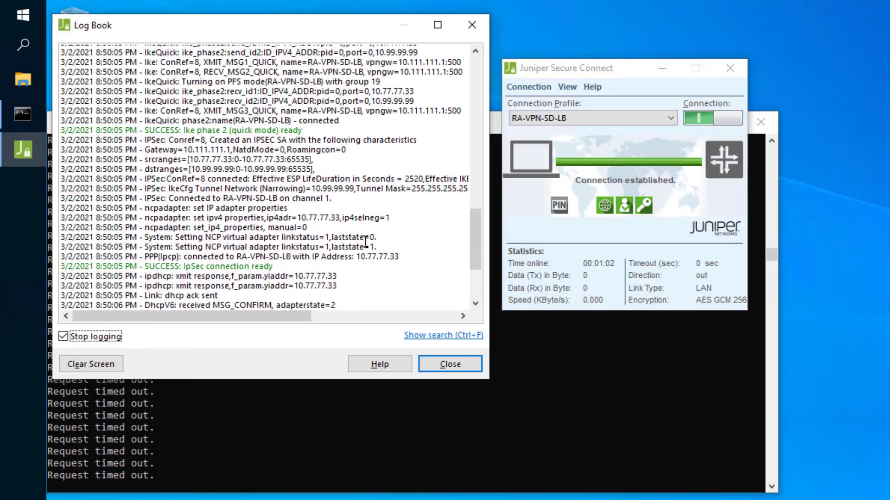
left_click_drag(315, 170, 61, 160)
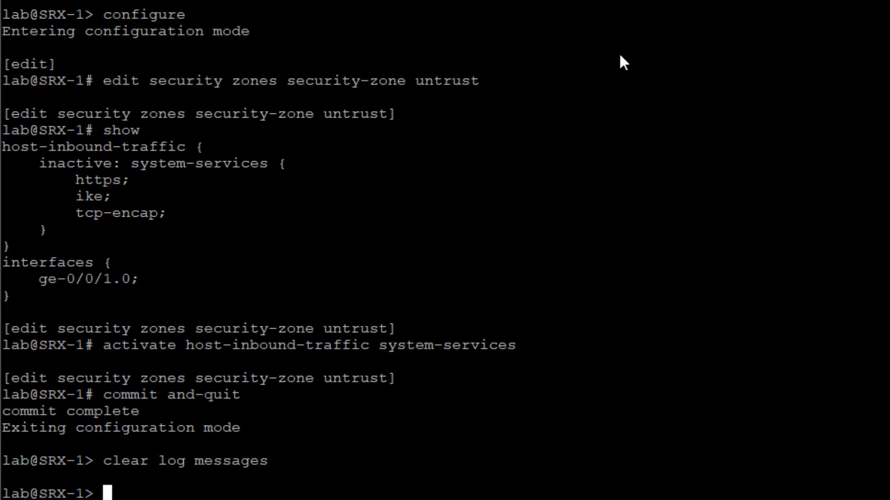
Run 'show log messages | match KMD' on SRX-1, then disconnect the Secure Connect VPN
type("show lo")
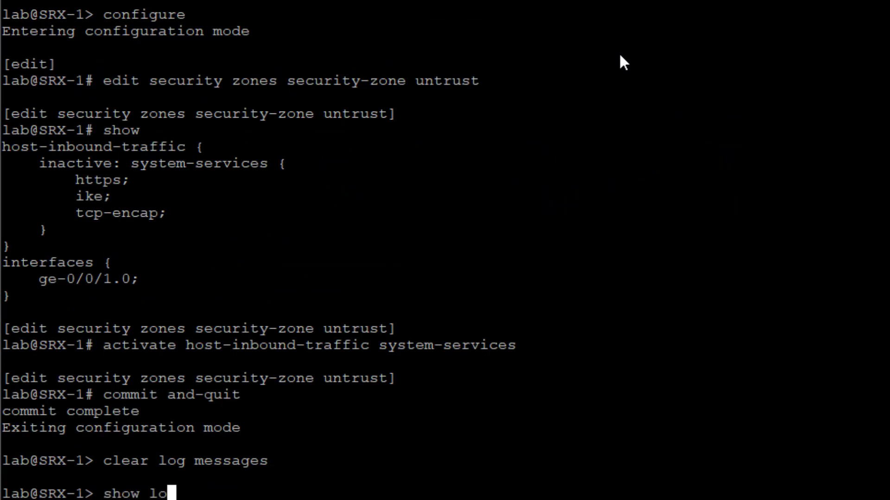
type("g messages | match KMD")
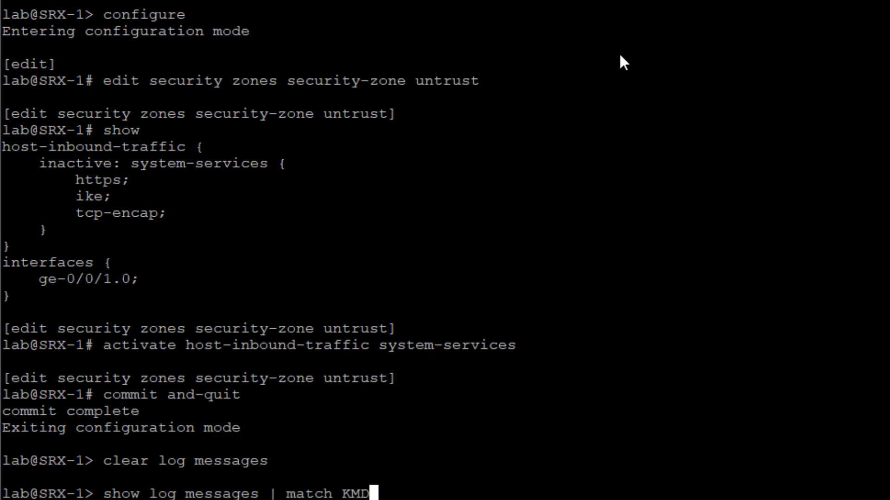
key("Return")
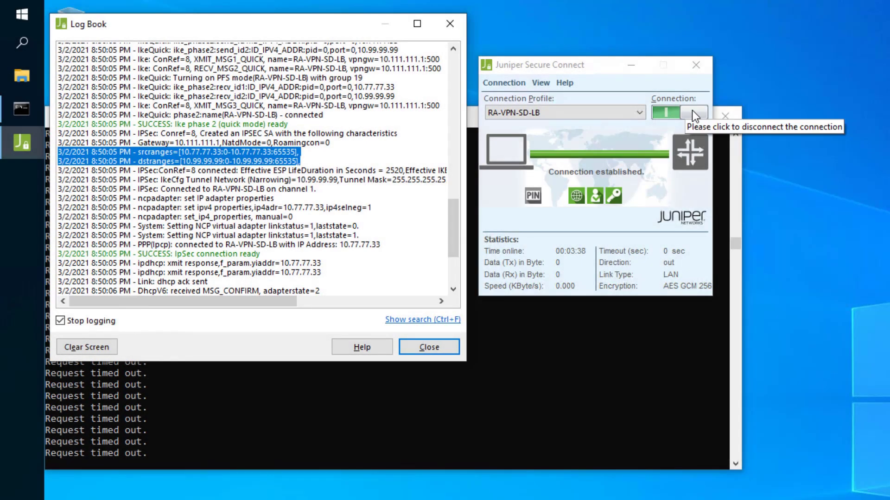
left_click(692, 111)
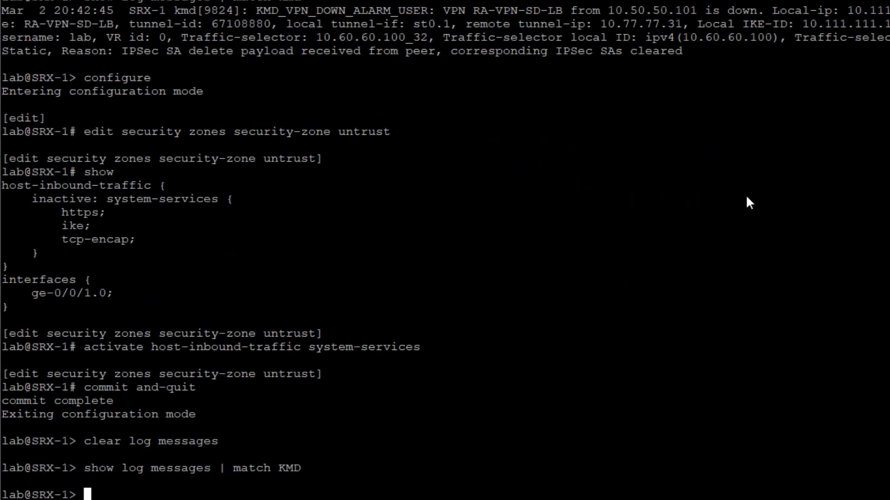
Rerun the KMD log search and highlight the traffic-selector local ID 10.99.99.99
key("Up")
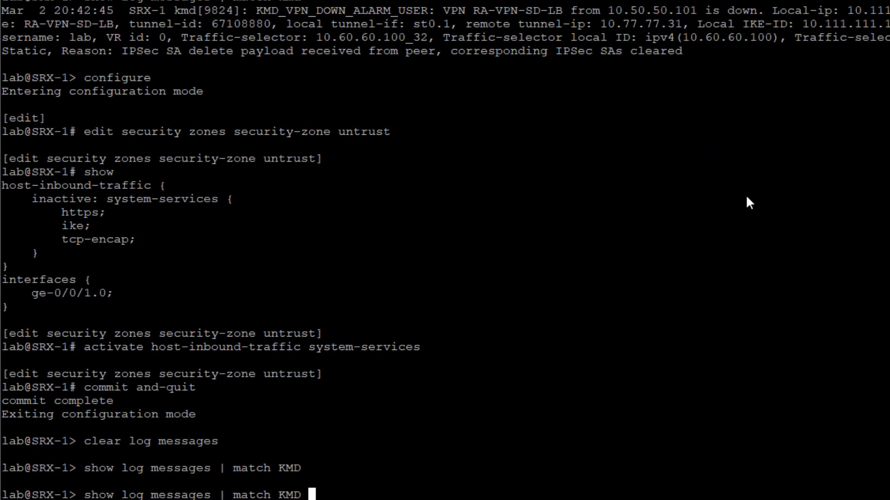
key("Return")
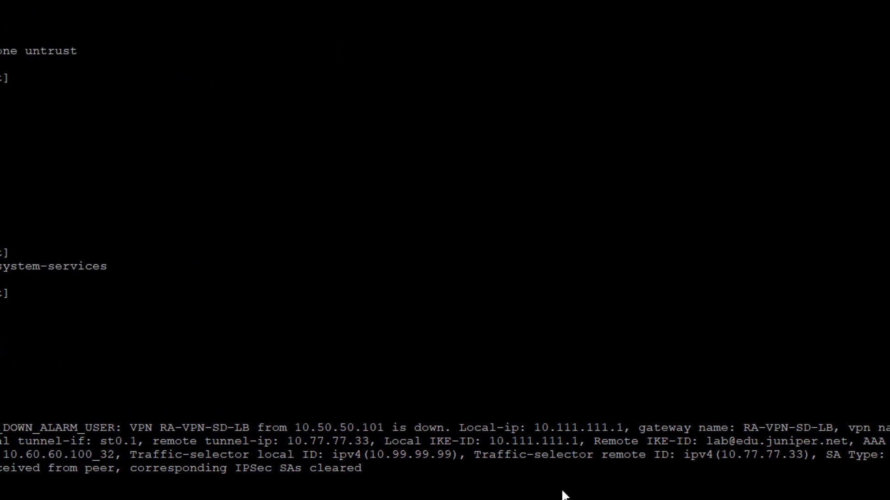
left_click_drag(474, 454, 797, 451)
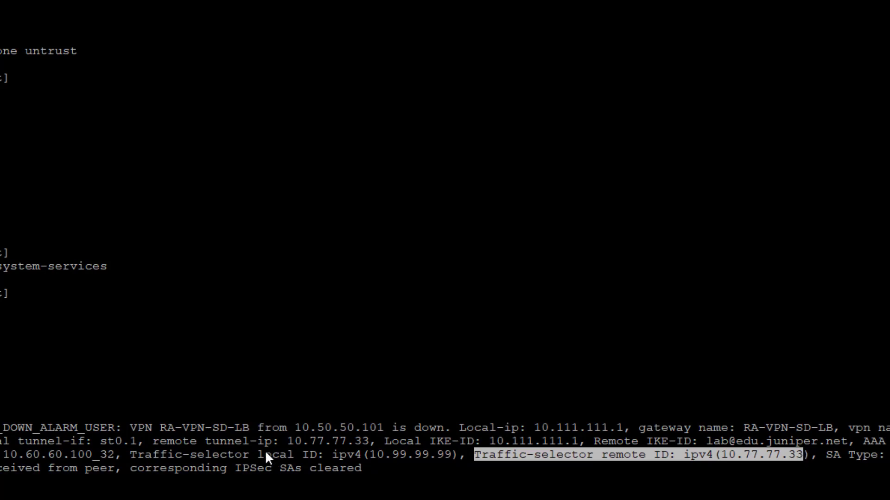
left_click_drag(132, 457, 385, 449)
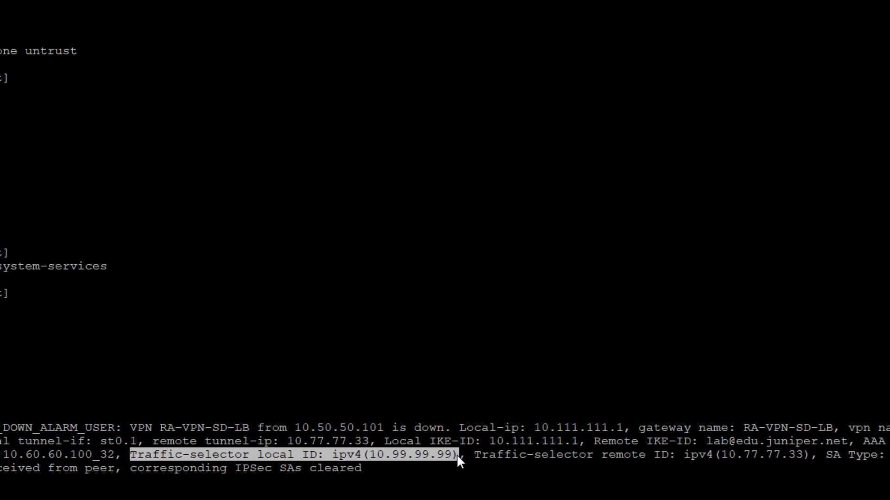
left_click(306, 302)
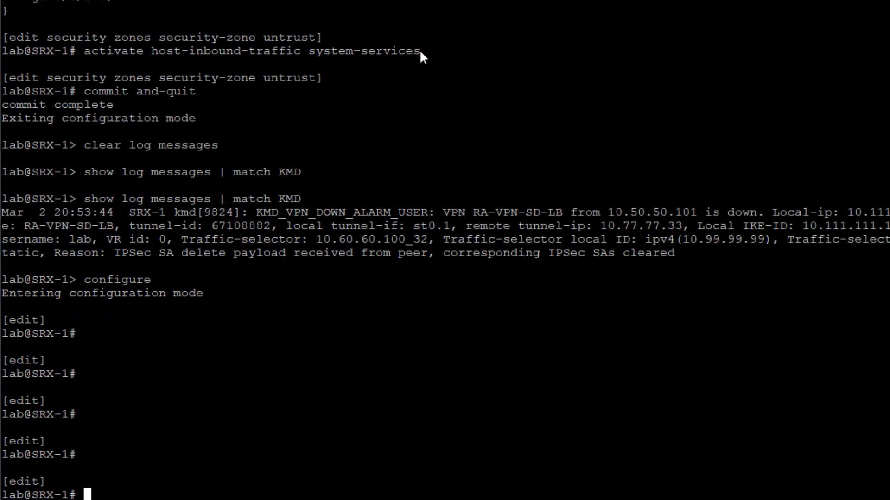
Edit the RA-VPN-SD-LB traffic-selector 10.60.60.100_32 and show its current settings
type("edit security ipsec vp")
key("BackSpace")
key("BackSpace")
type("vpn")
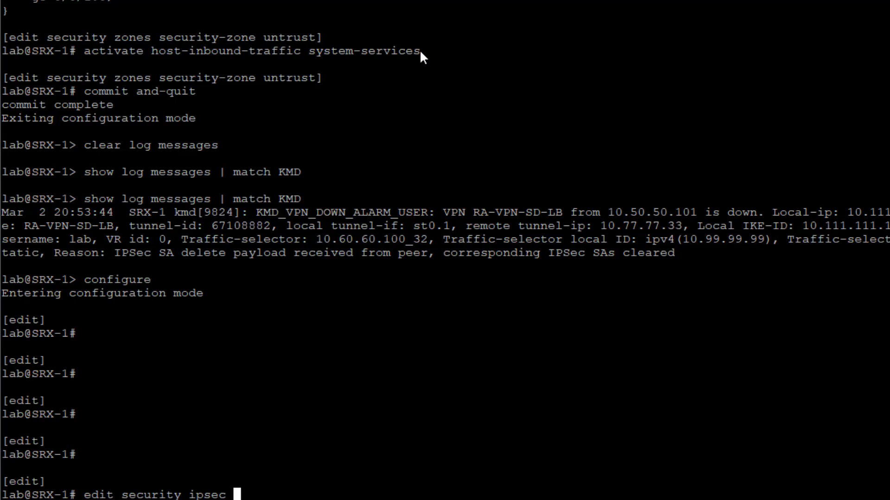
type(" RA")
key("Tab")
type("tr")
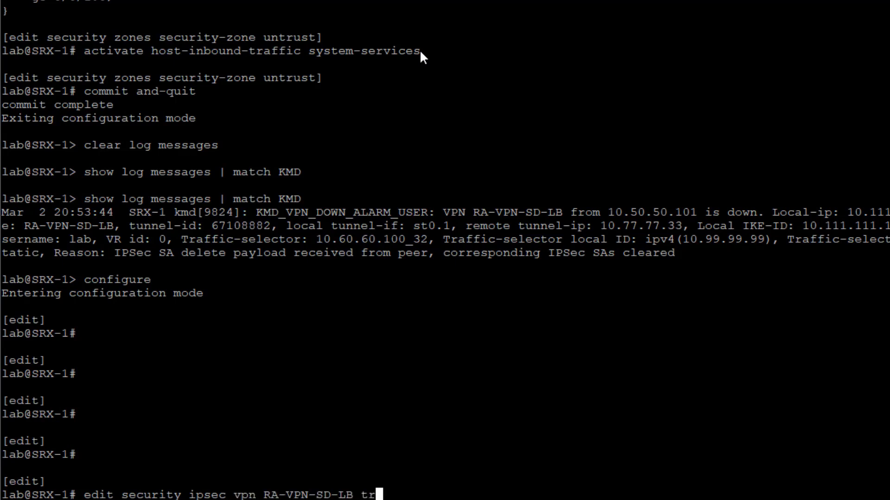
key("Tab")
key("Tab")
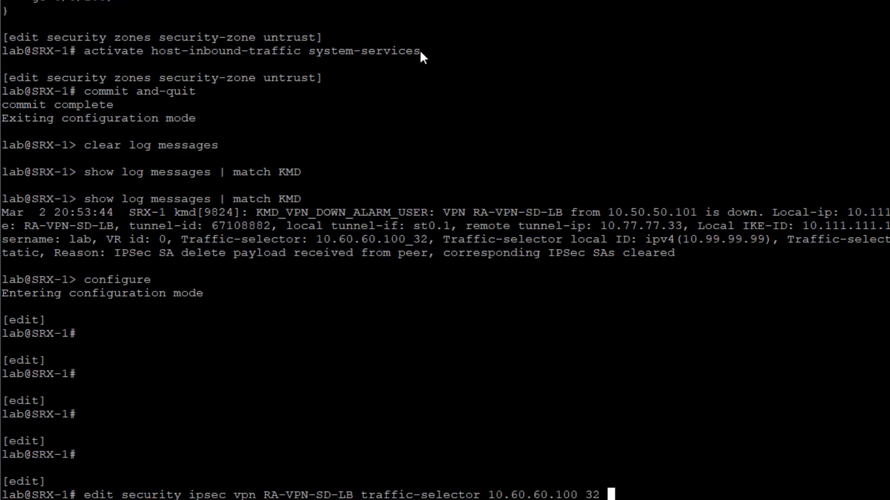
key("Return")
type("show")
key("Return")
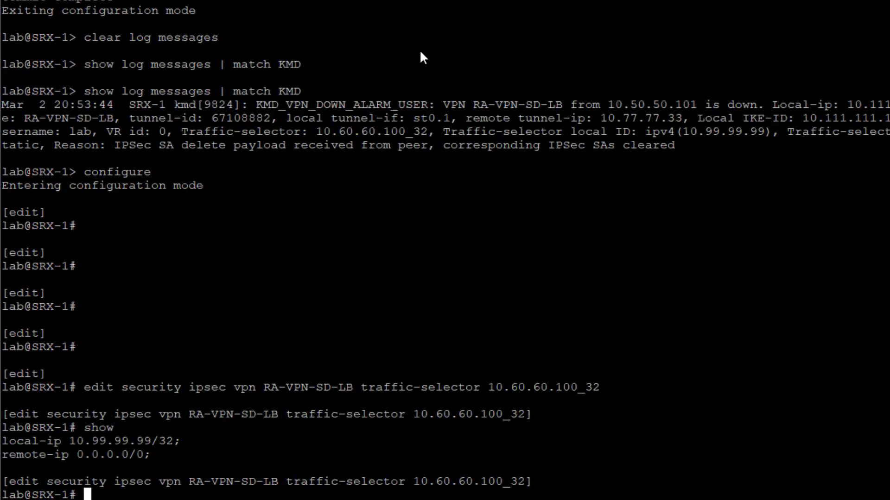
Set local-ip 10.60.60.100/32 and apply it with 'commit and-quit'
type("set local-ip 10")
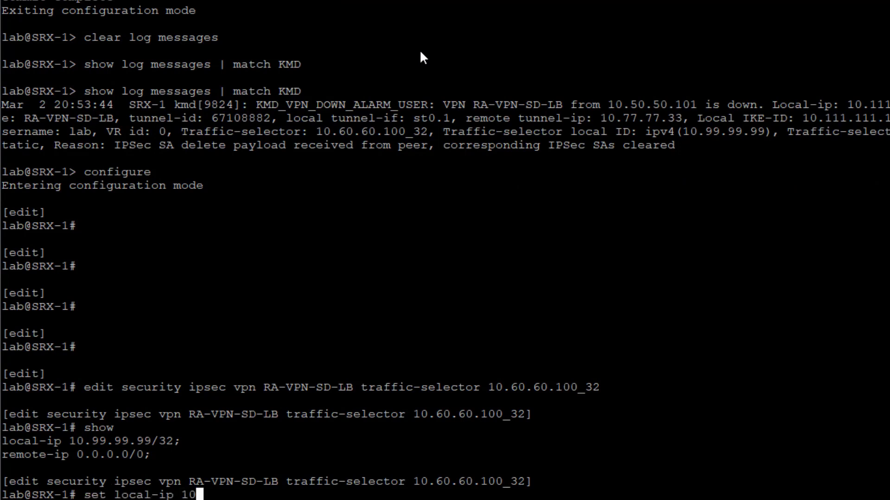
type(".60.60.100/32")
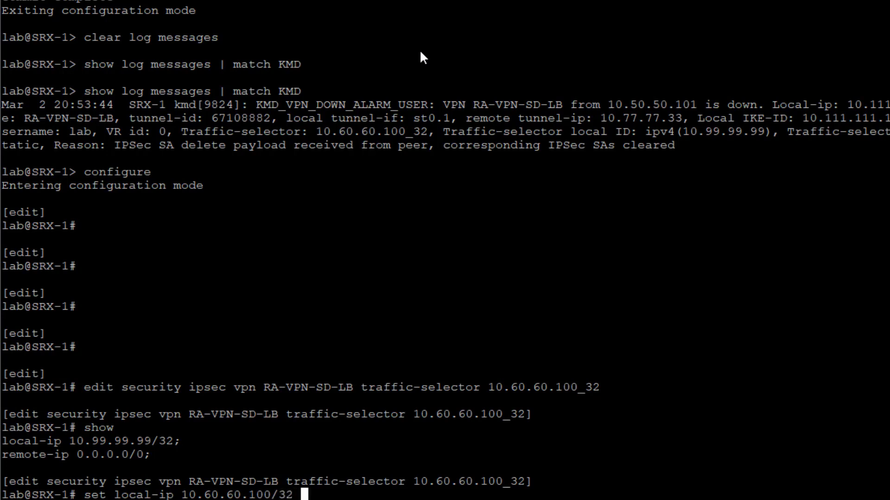
key("Return")
type("commit and-quit")
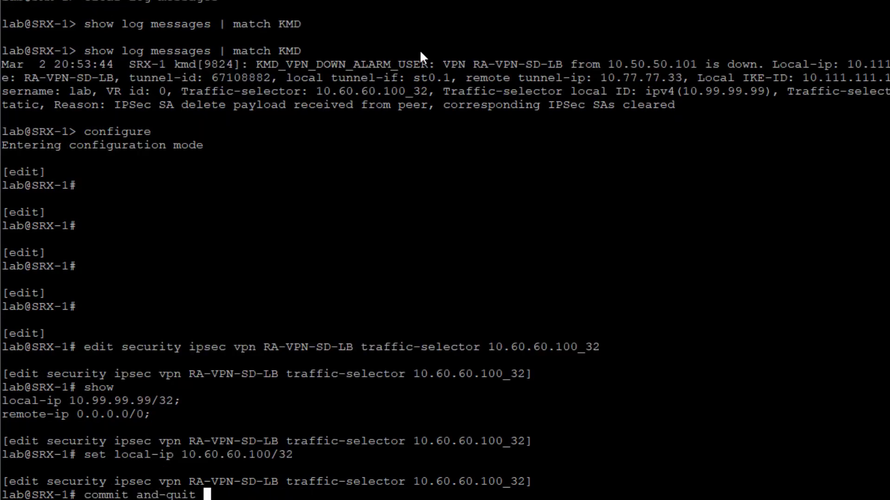
key("Return")
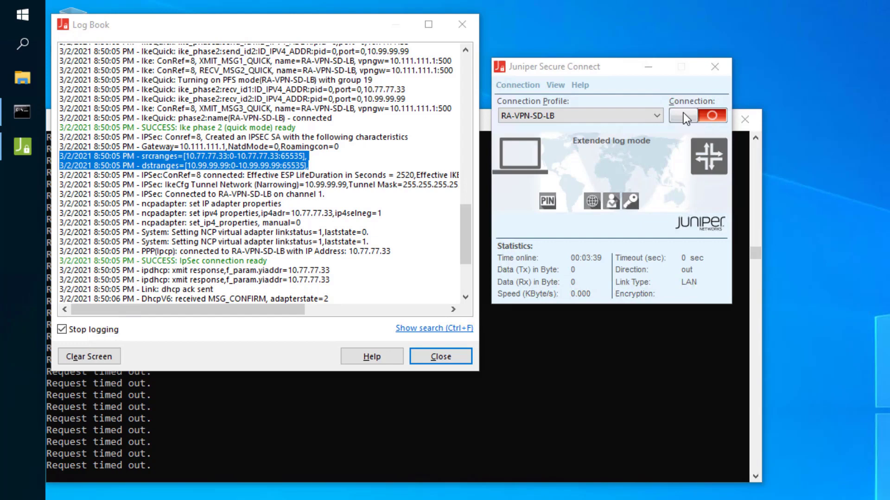
Reconnect RA-VPN-SD-LB, submitting the user ID and password in the login prompt
left_click(683, 112)
key("Tab")
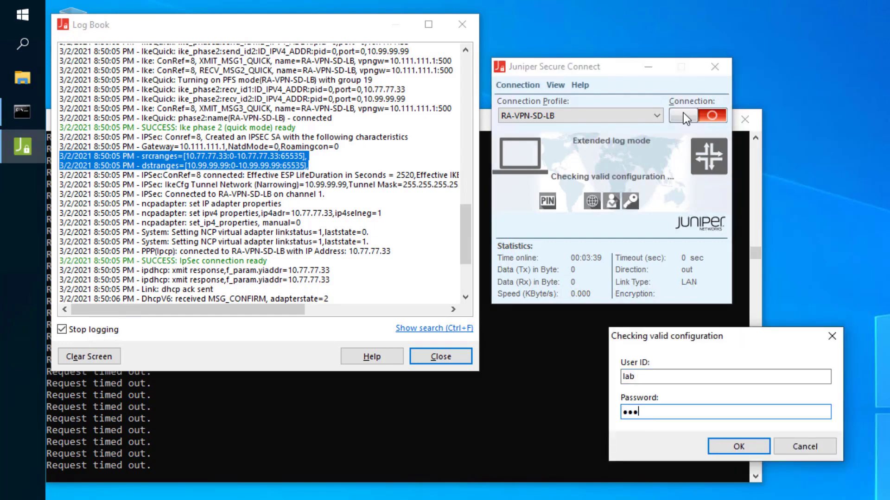
key("Return")
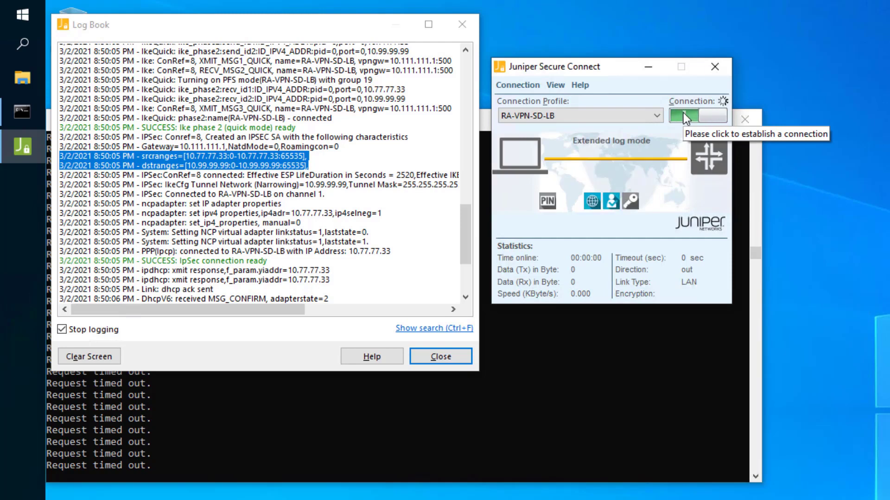